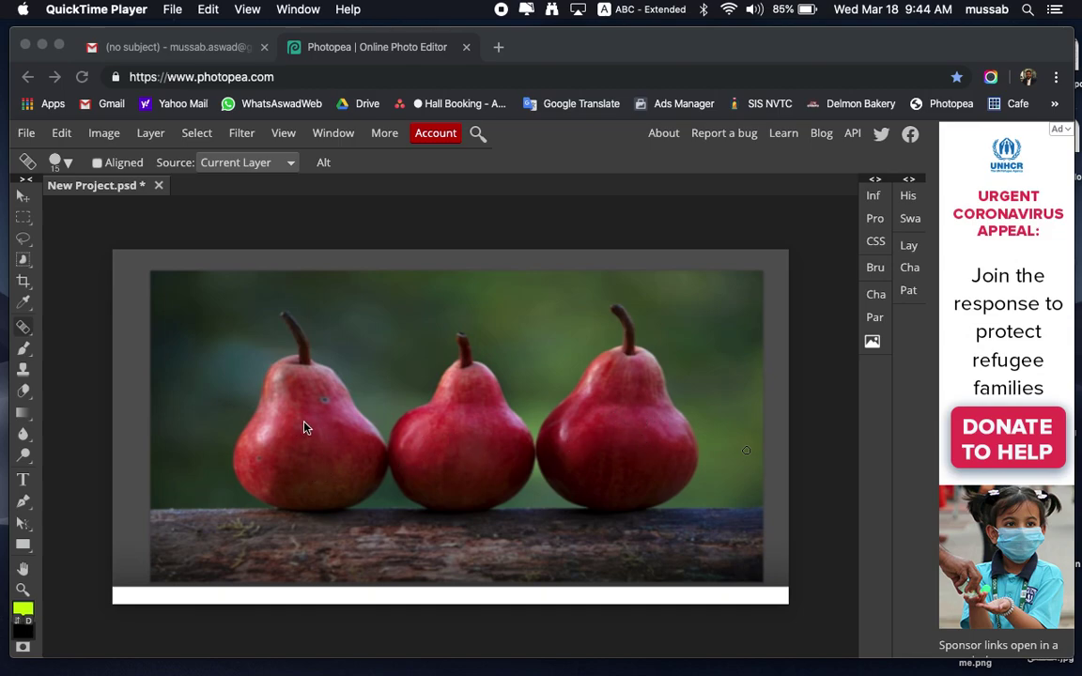
Select the Brush Tool and paint a yellow-green zigzag left of the left pear.
left_click(28, 357)
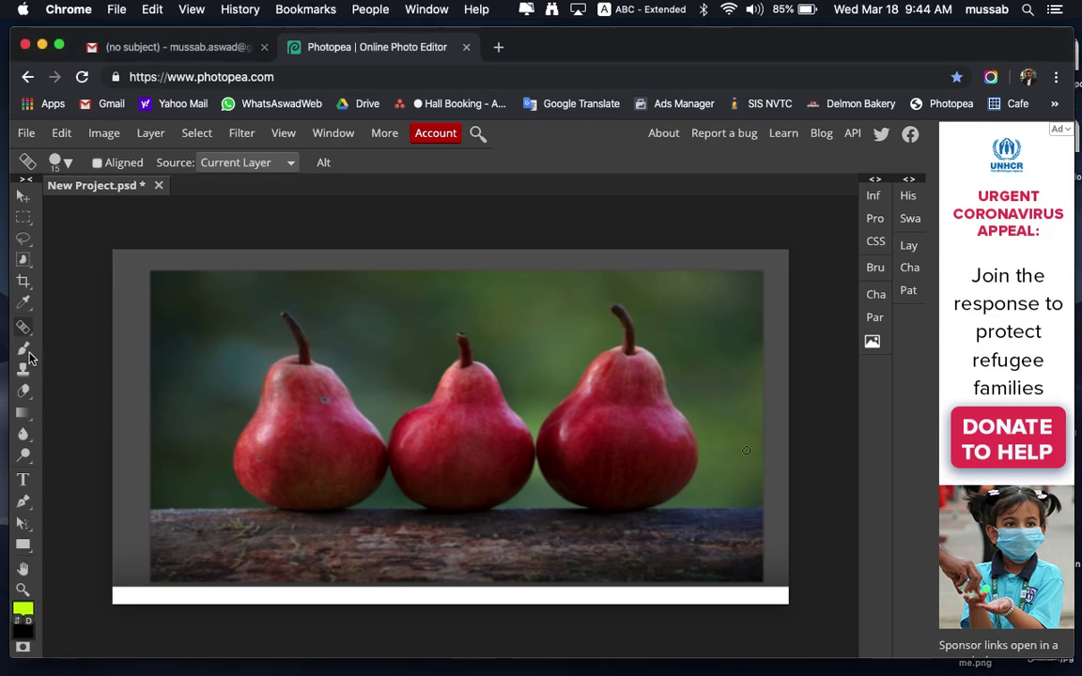
right_click(25, 355)
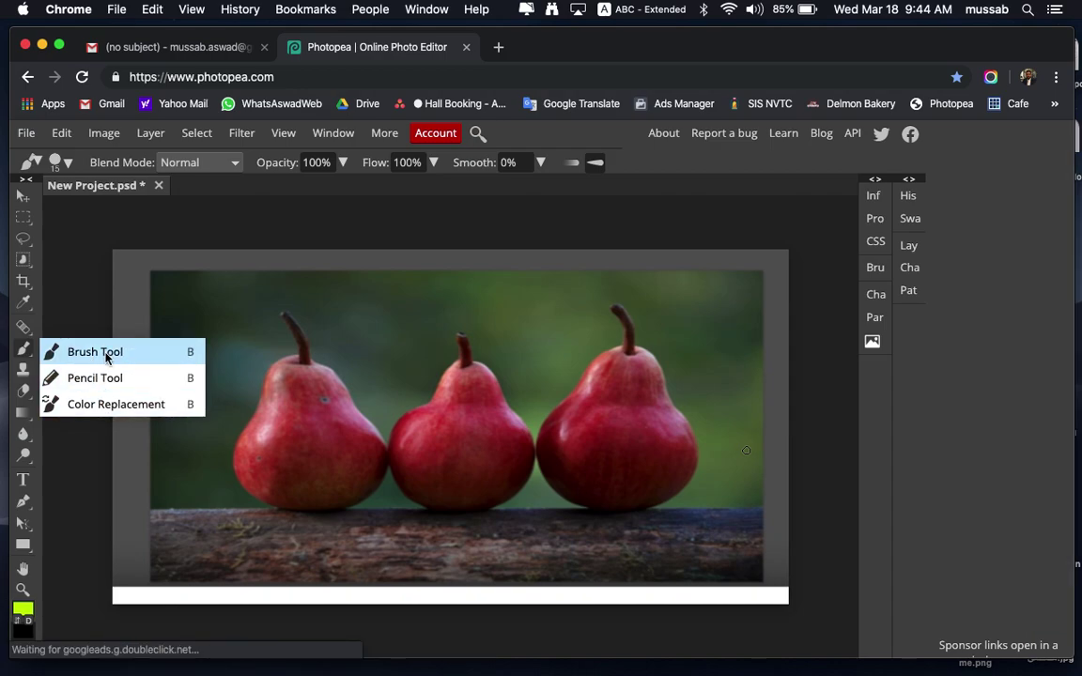
left_click(75, 353)
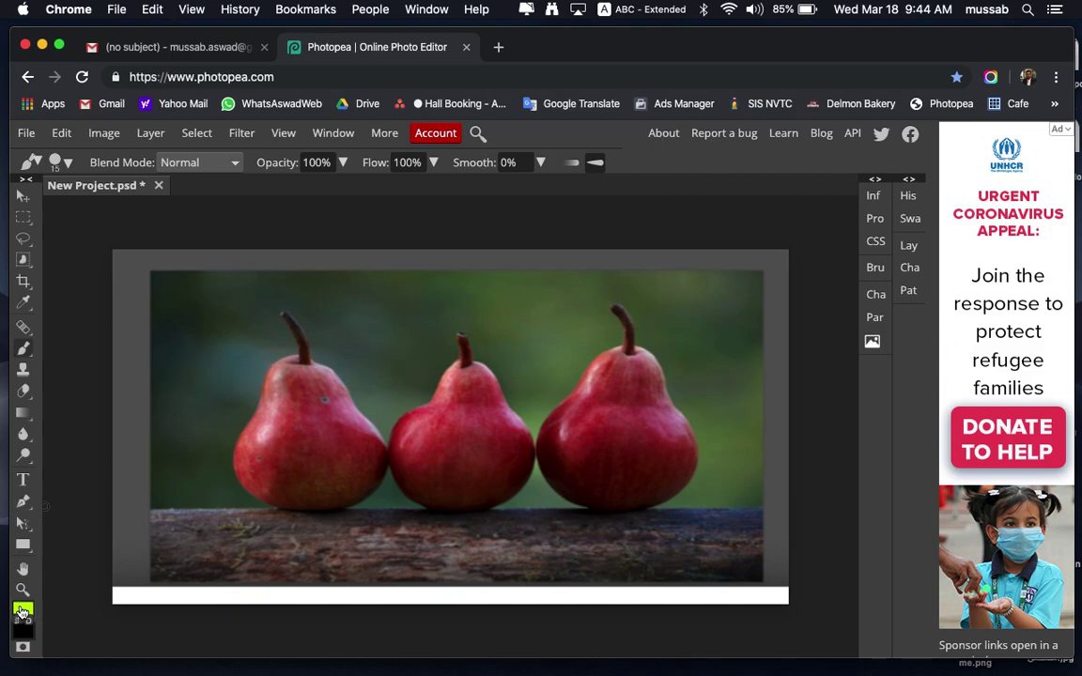
right_click(24, 347)
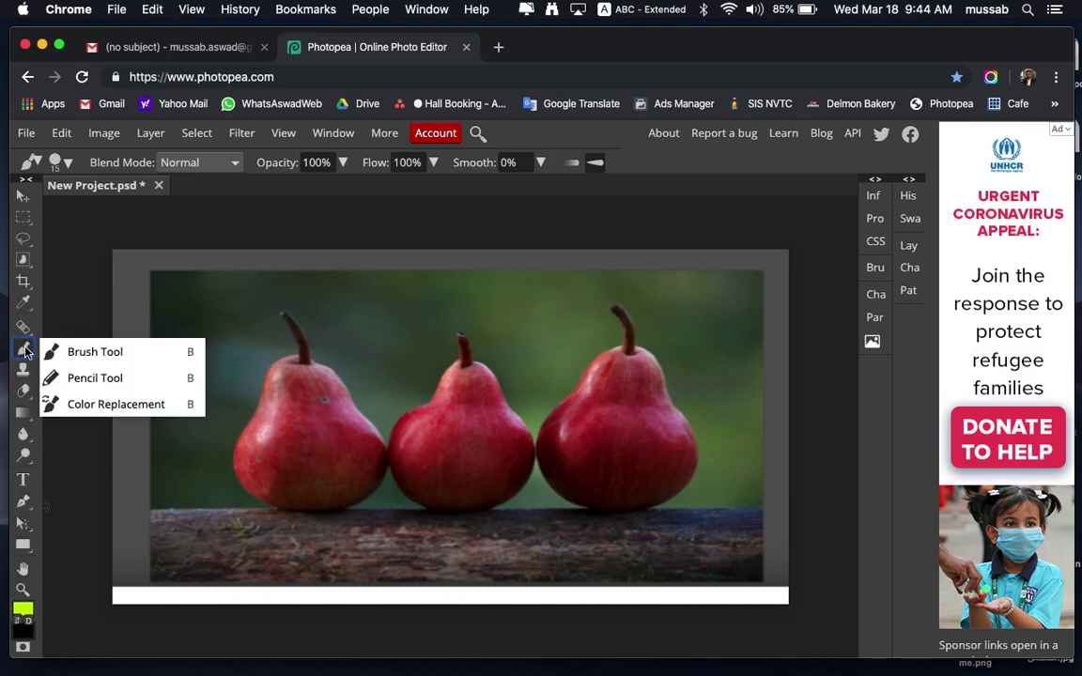
left_click(80, 354)
mouse_move(134, 377)
left_mouse_down()
mouse_move(188, 324)
mouse_move(200, 431)
left_mouse_up()
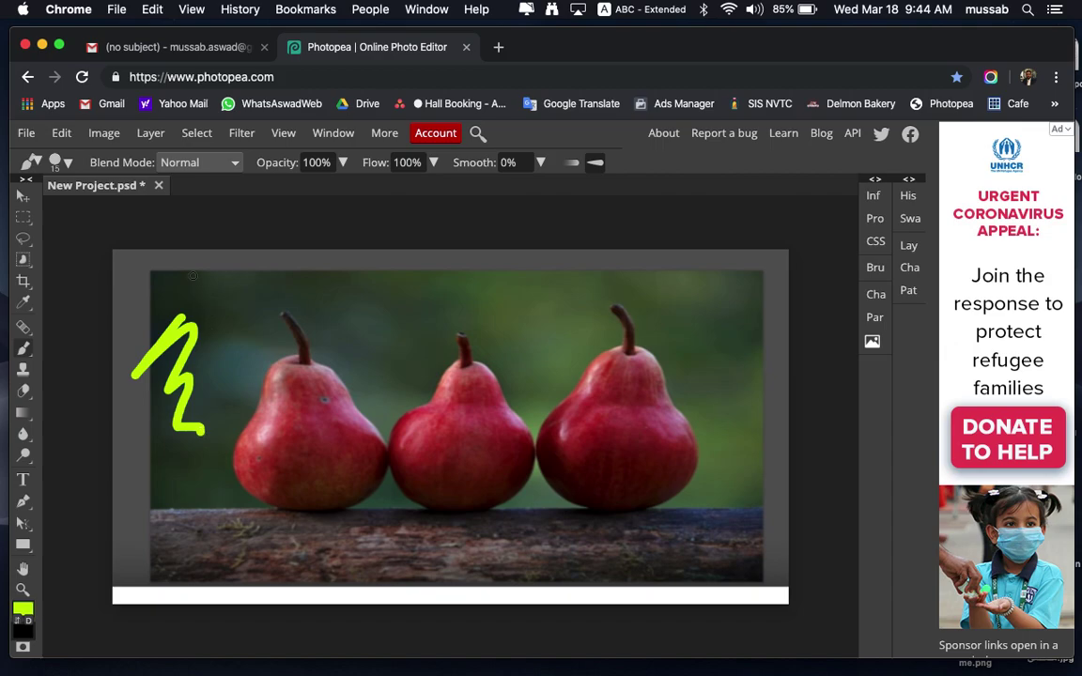
Try the Pencil Tool, shrunk to about 2 px, on the background, then undo the pencil strokes.
right_click(23, 347)
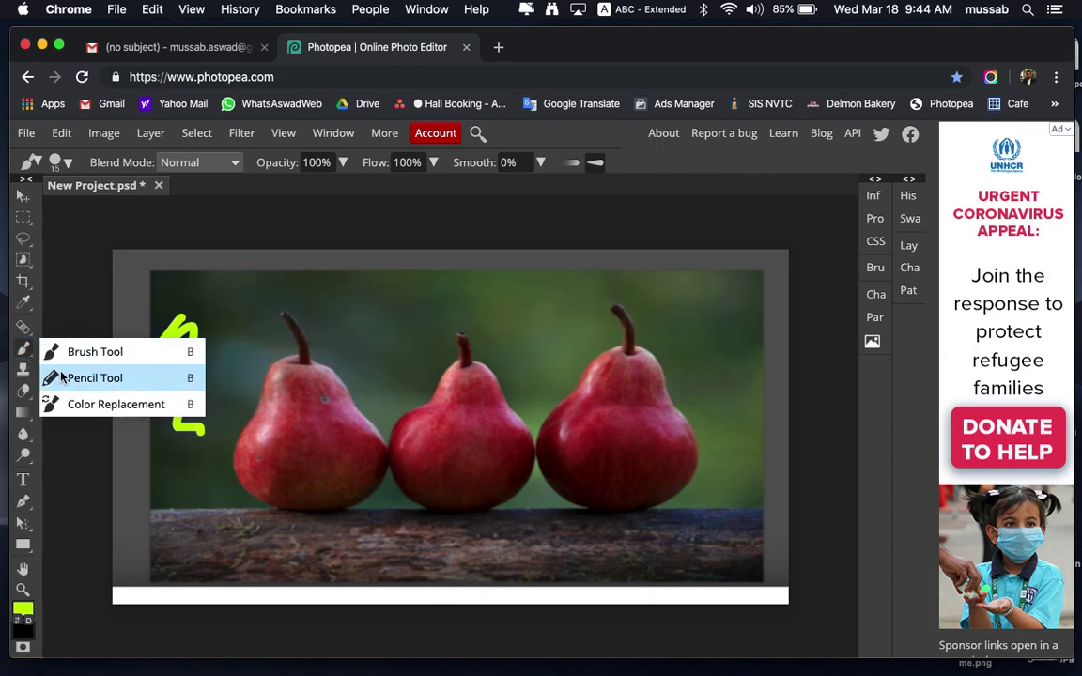
left_click(94, 378)
left_click_drag(188, 284, 264, 269)
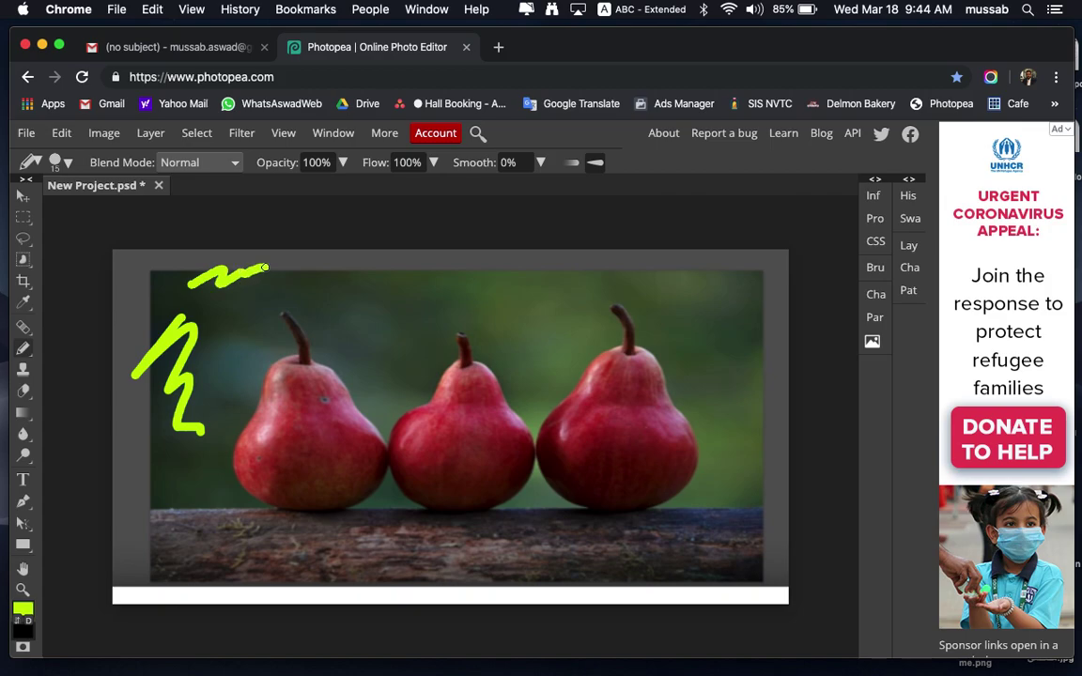
left_click(68, 162)
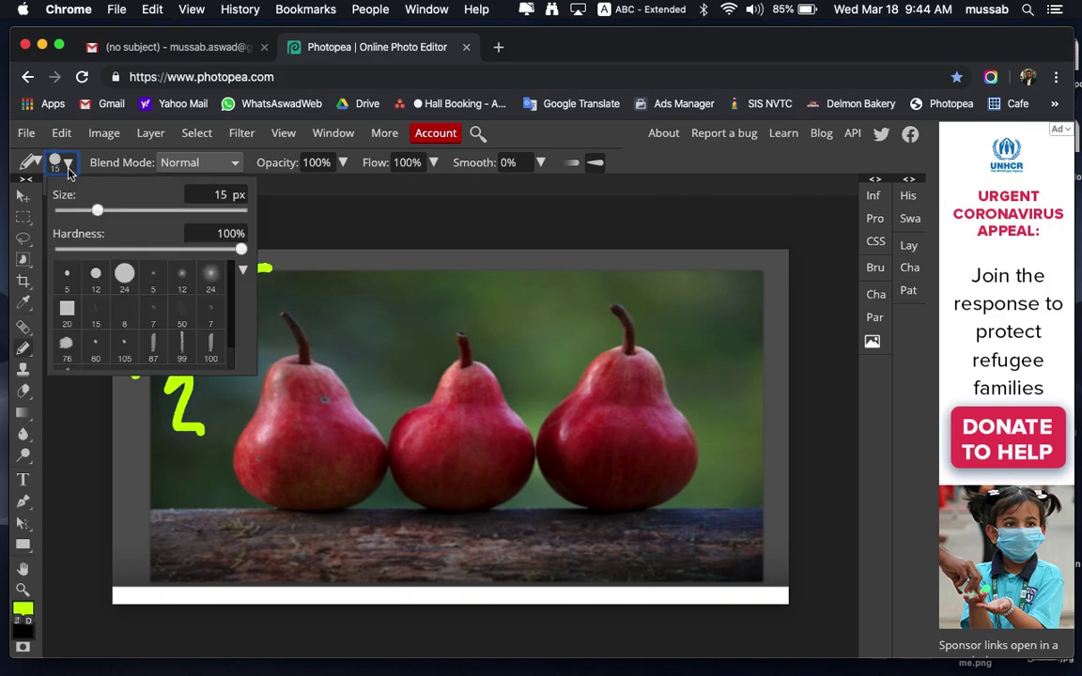
mouse_move(96, 211)
left_mouse_down()
mouse_move(66, 215)
mouse_move(75, 216)
left_mouse_up()
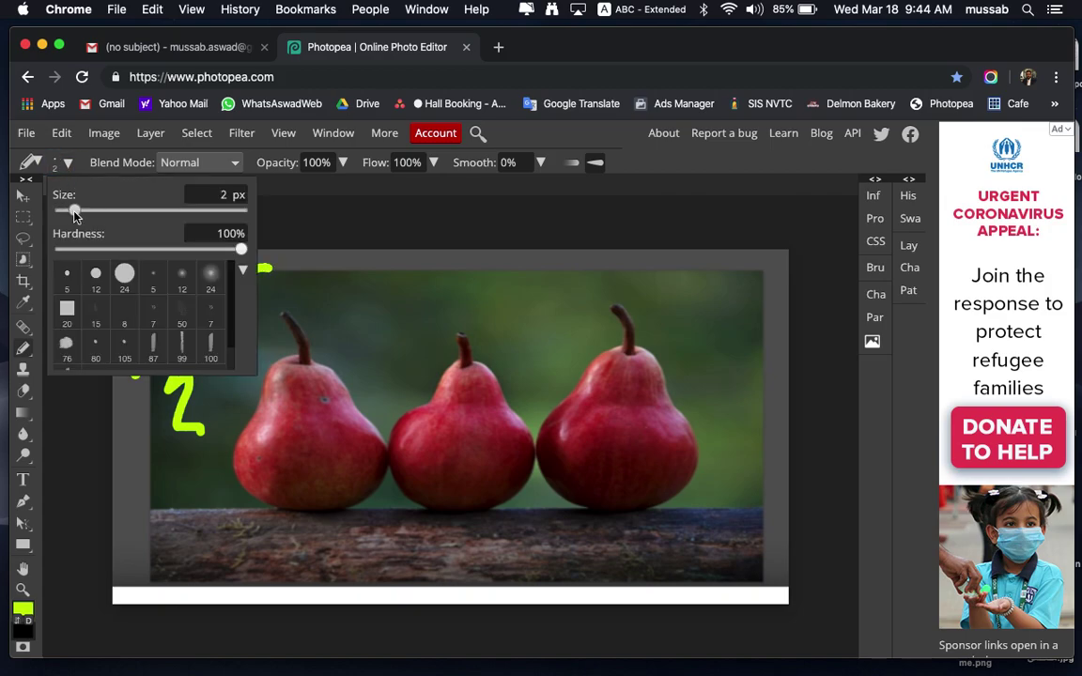
left_click(338, 270)
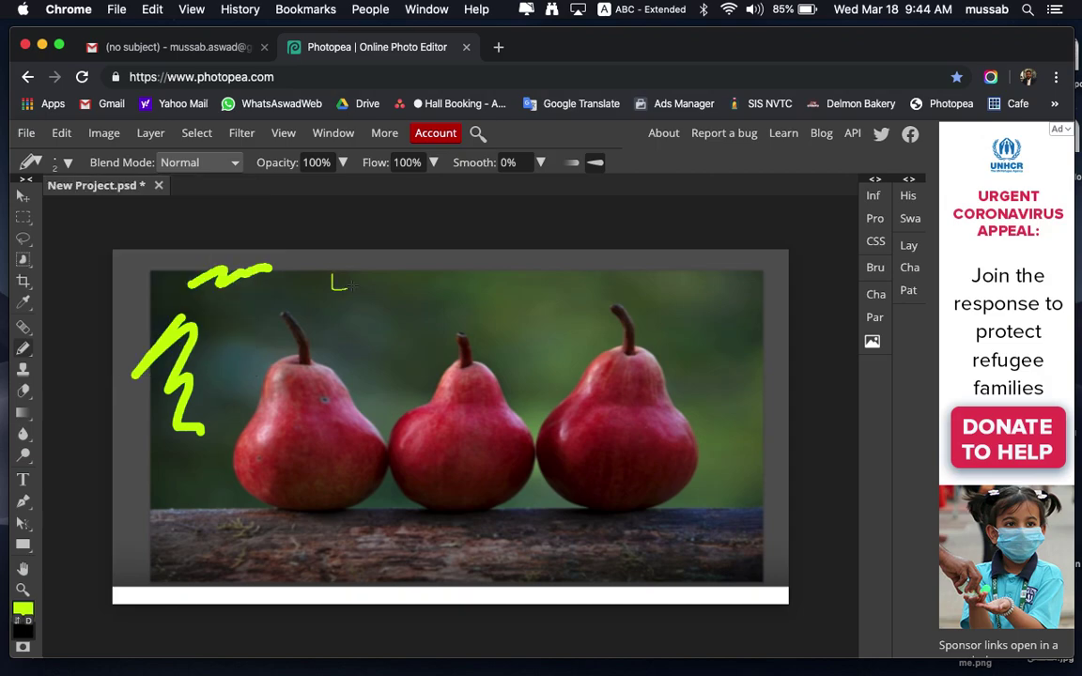
mouse_move(388, 306)
left_mouse_down()
mouse_move(436, 274)
mouse_move(496, 268)
left_mouse_up()
key("ctrl+z")
key("ctrl+z")
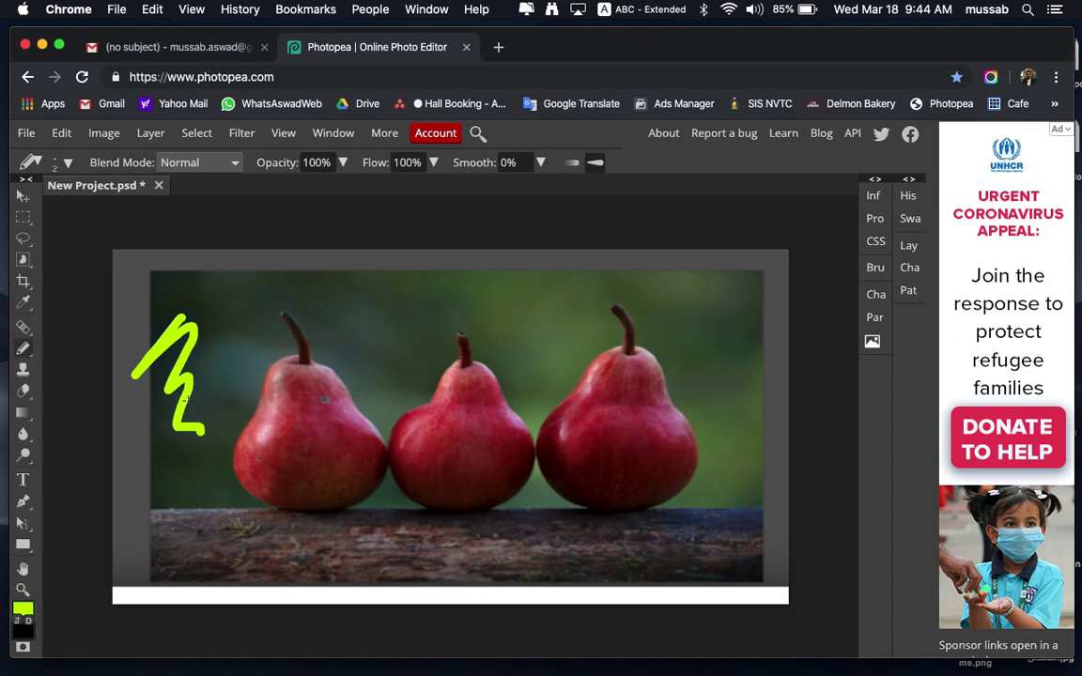
Select the Color Replacement tool with deep blue 1d18b1 as the foreground colour.
right_click(24, 353)
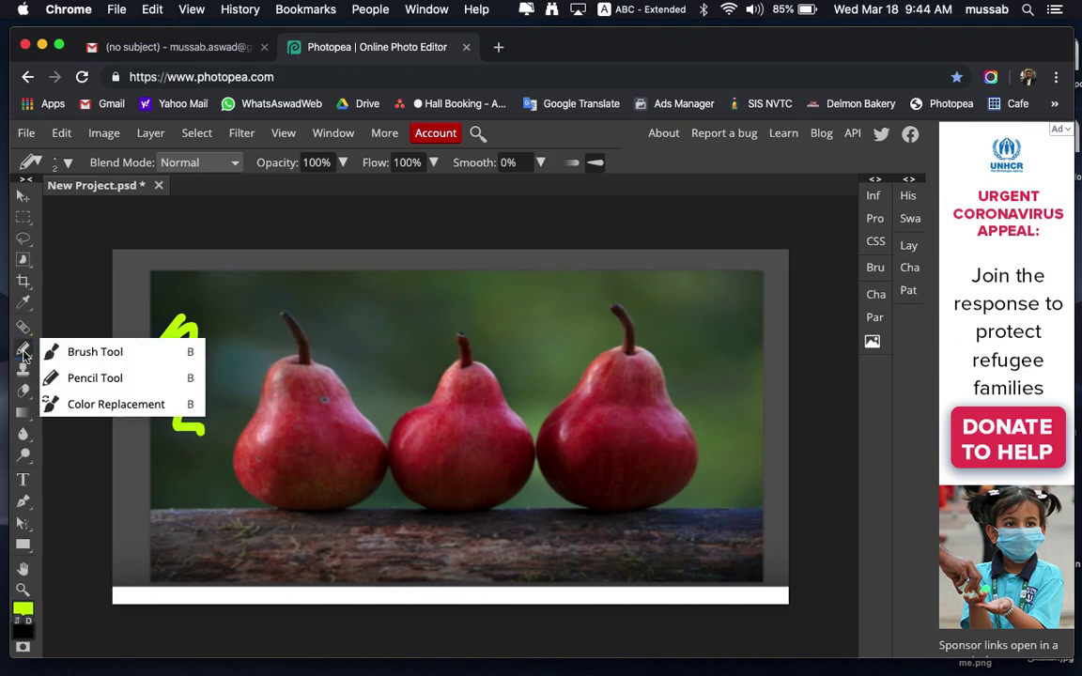
left_click(92, 406)
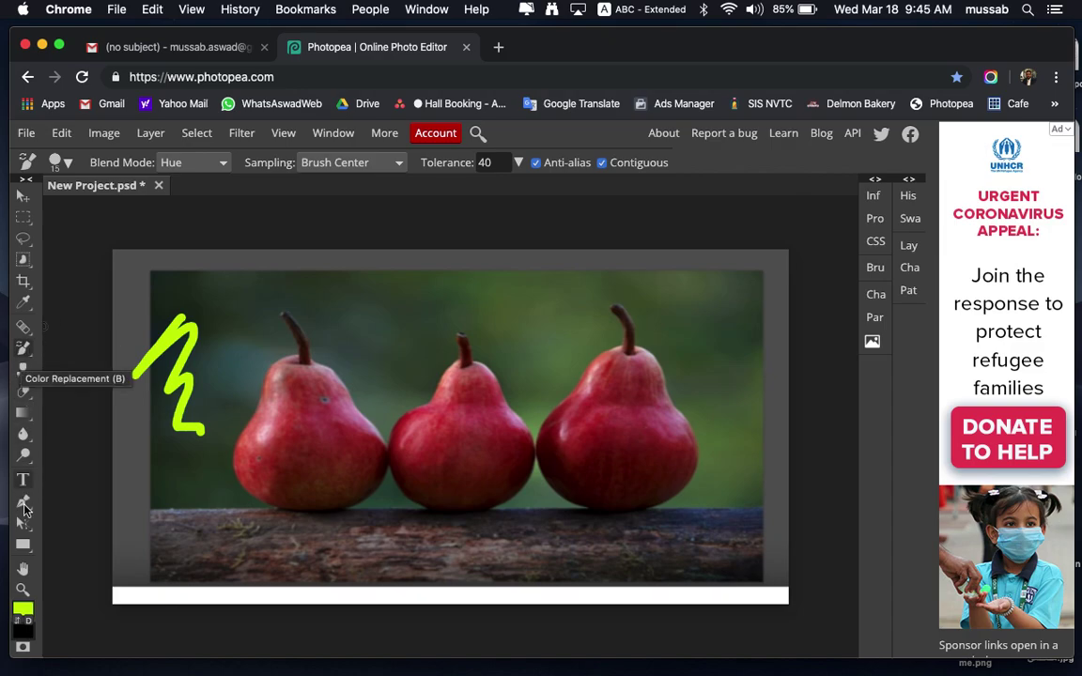
left_click(23, 611)
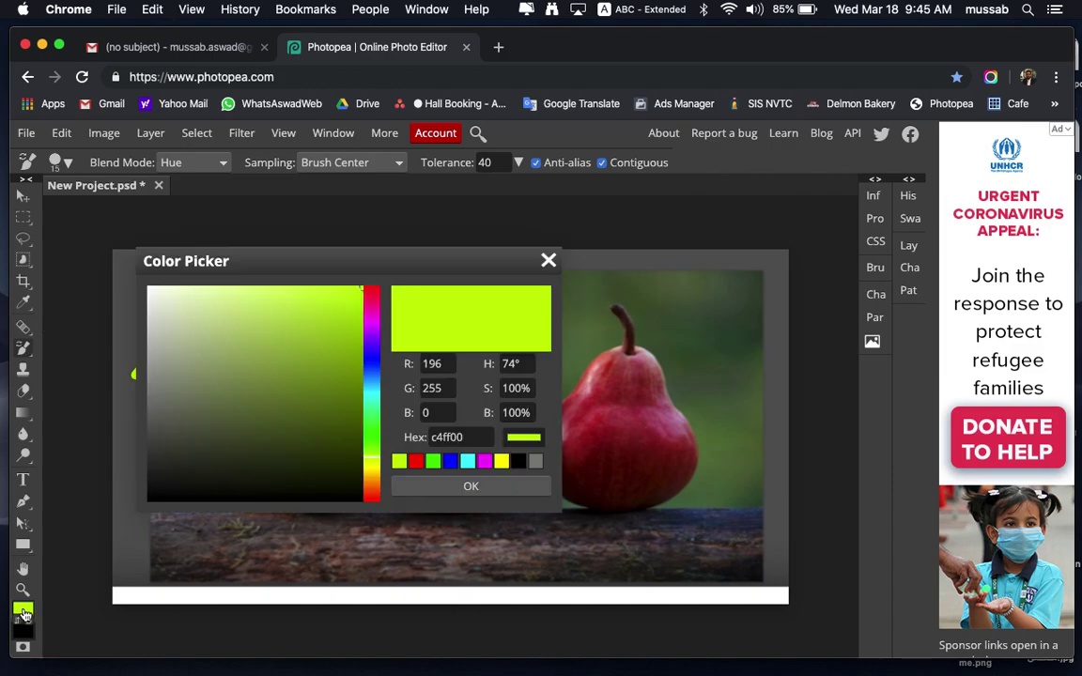
left_click(372, 357)
left_click(333, 352)
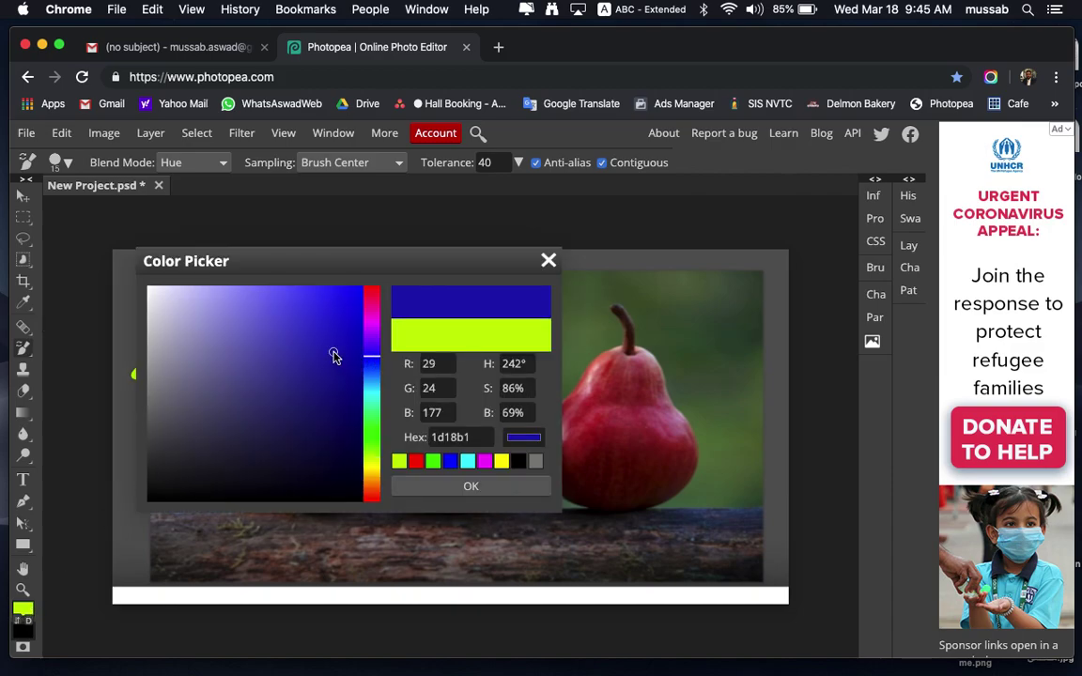
left_click(440, 487)
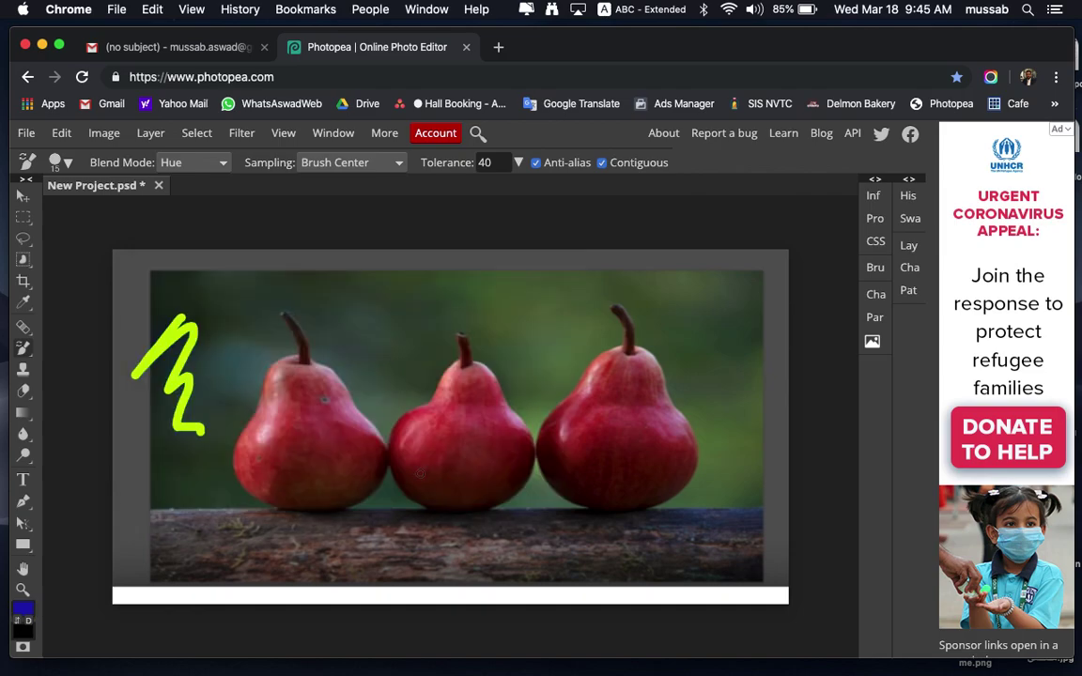
left_click(68, 167)
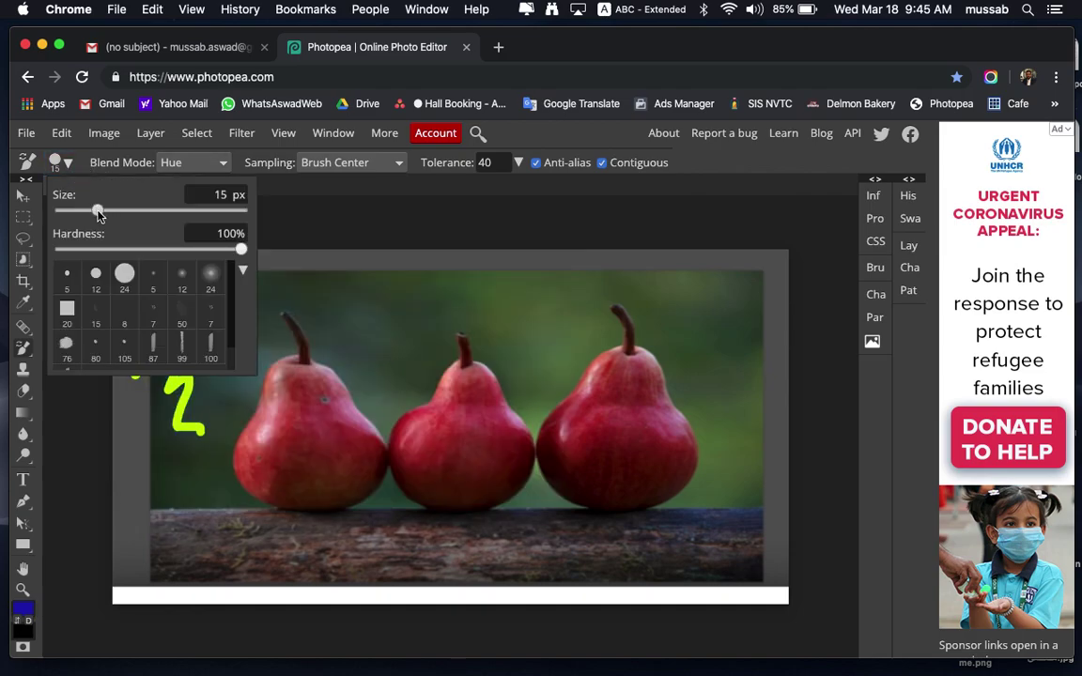
With an enlarged brush, paint the left pear blue, undoing a stray tint on the middle pear.
left_click_drag(97, 210, 126, 213)
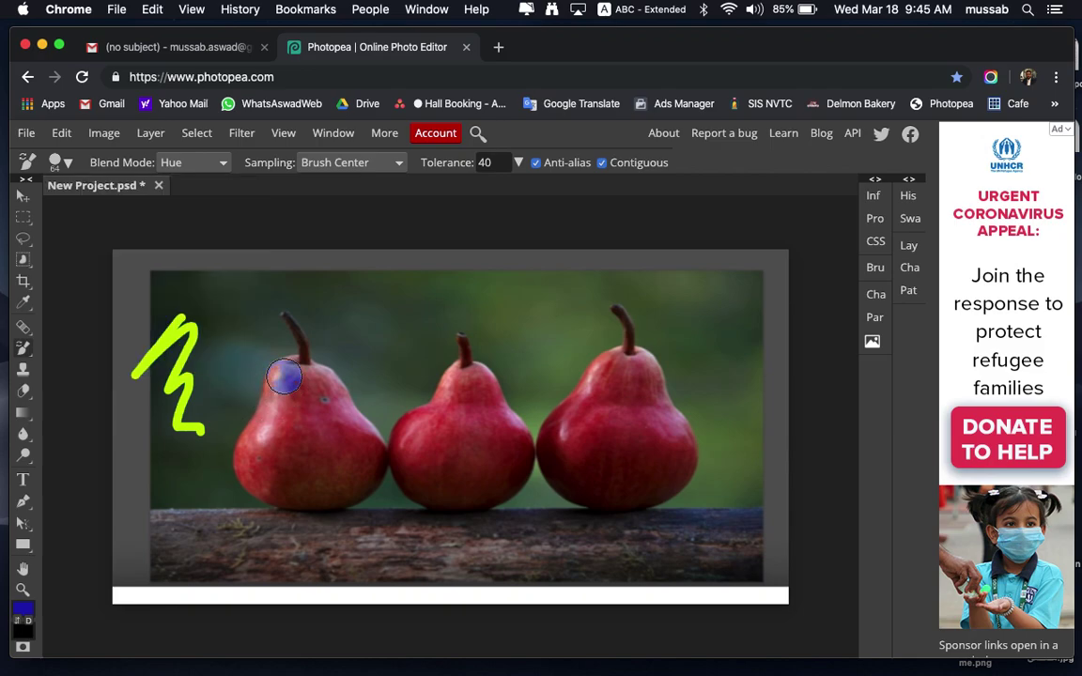
mouse_move(284, 377)
left_mouse_down()
mouse_move(259, 434)
mouse_move(266, 484)
mouse_move(355, 478)
mouse_move(351, 418)
mouse_move(296, 374)
mouse_move(307, 411)
left_mouse_up()
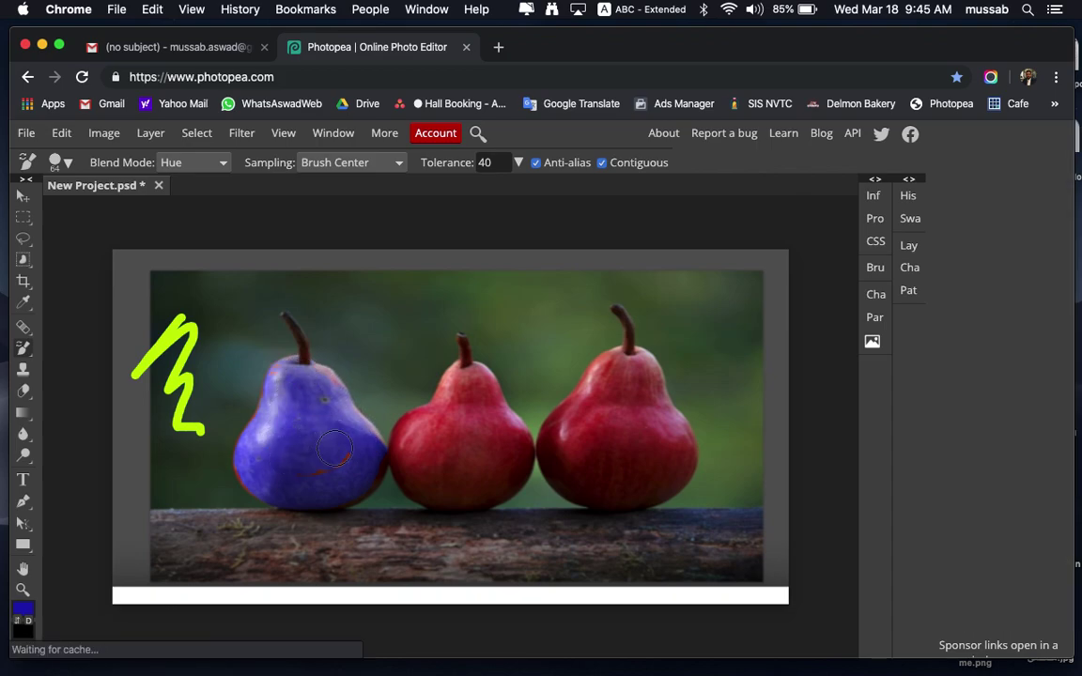
mouse_move(307, 475)
left_mouse_down()
mouse_move(271, 483)
mouse_move(252, 418)
mouse_move(305, 364)
mouse_move(378, 442)
mouse_move(356, 495)
left_mouse_up()
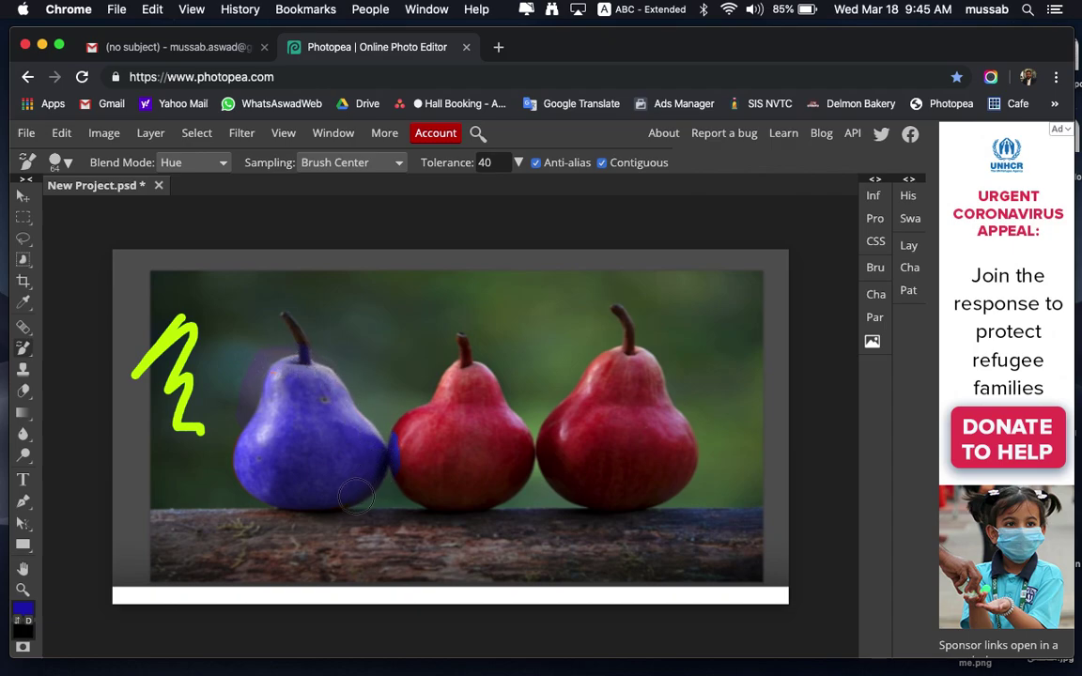
key("ctrl+z")
key("ctrl+z")
mouse_move(298, 372)
left_mouse_down()
mouse_move(278, 378)
mouse_move(248, 457)
mouse_move(344, 491)
mouse_move(363, 437)
mouse_move(317, 379)
mouse_move(288, 454)
left_mouse_up()
Reduce the brush size to 11 px.
left_click(67, 165)
left_click(92, 212)
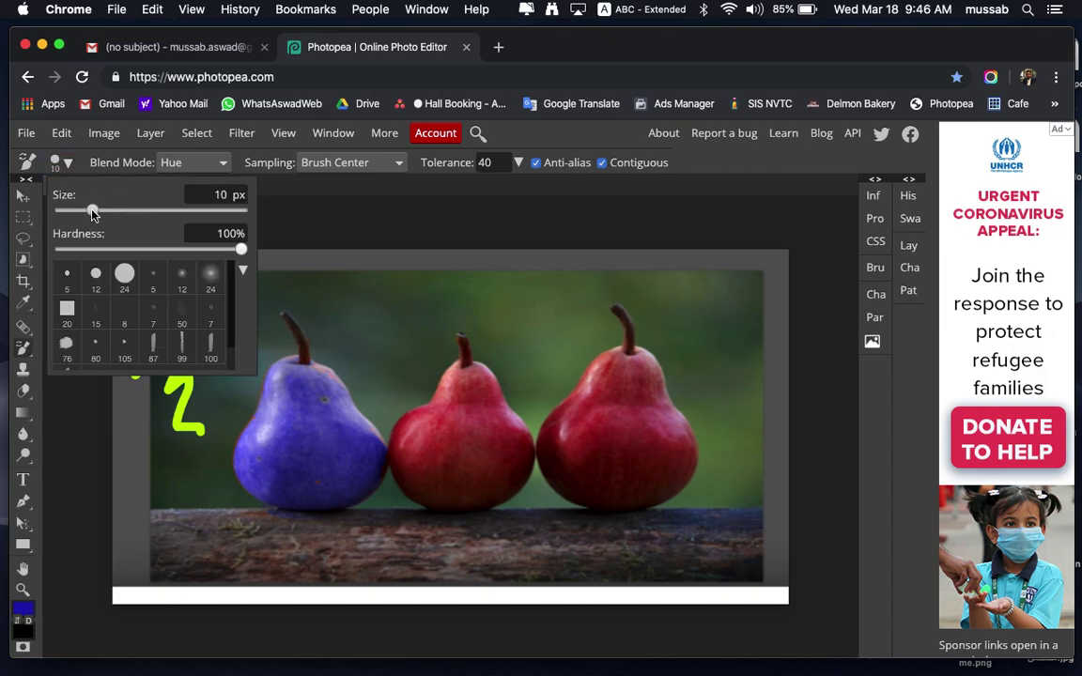
left_click_drag(92, 213, 94, 213)
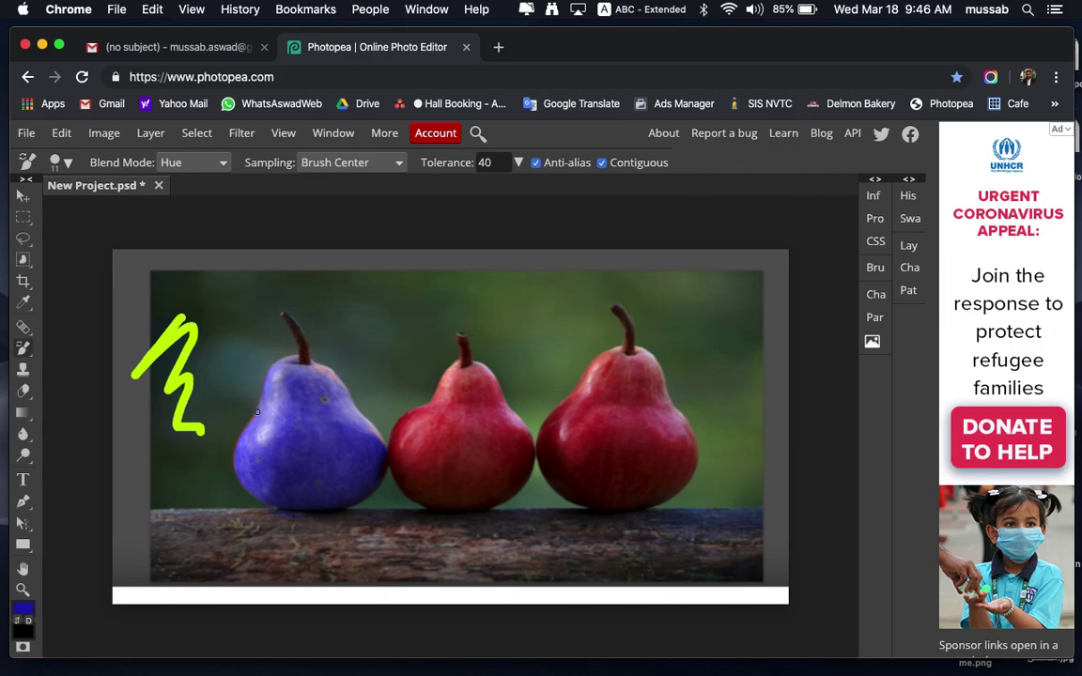
Zoom in, repaint the left pear's top-left edge near the stem blue with Color Replacement, then zoom out.
left_click(23, 589)
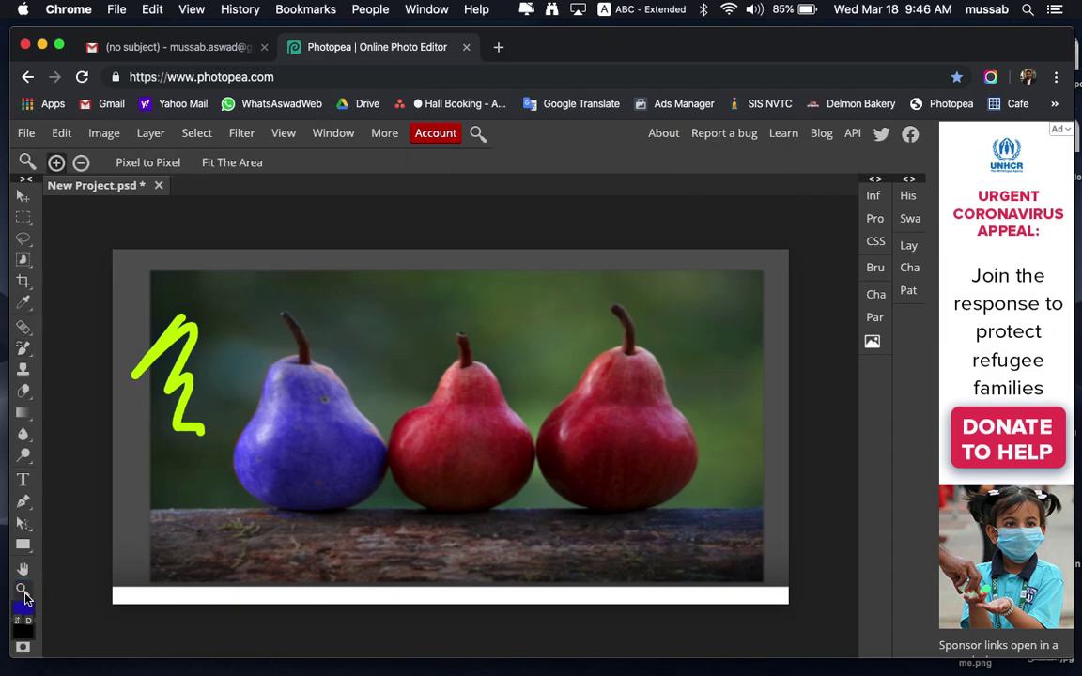
left_click(239, 433)
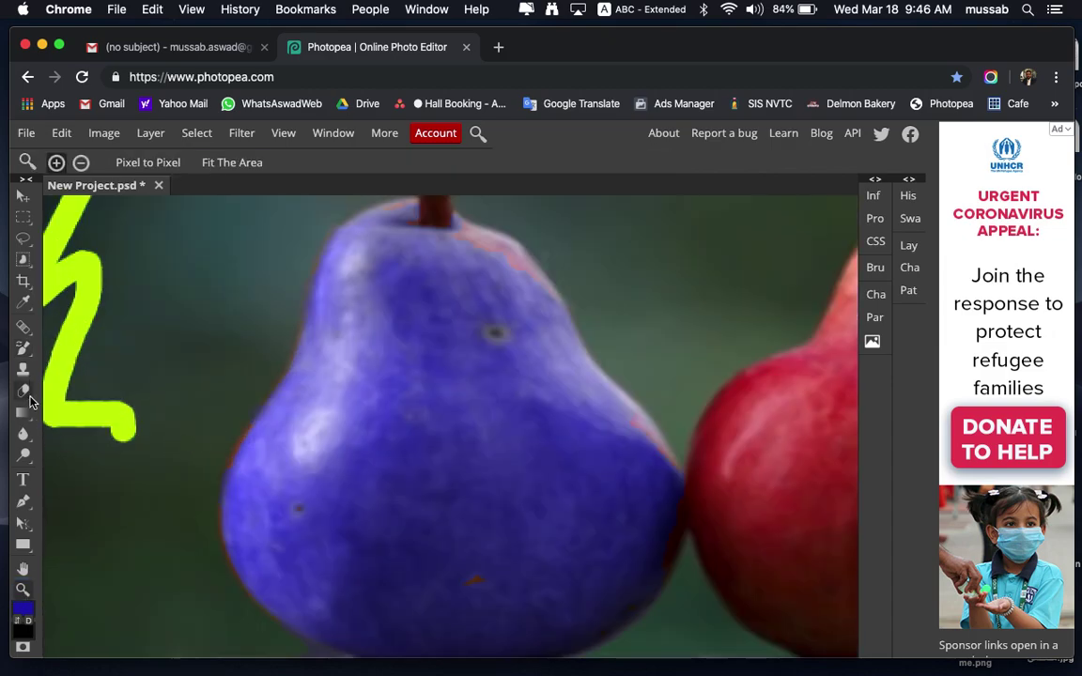
right_click(25, 351)
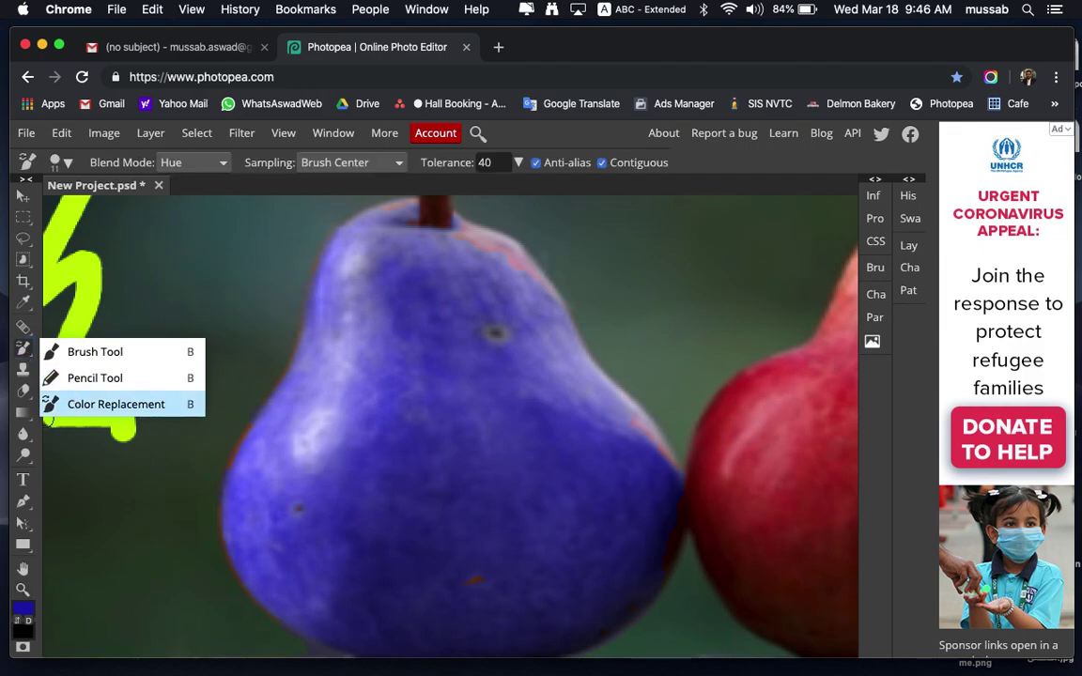
left_click(56, 404)
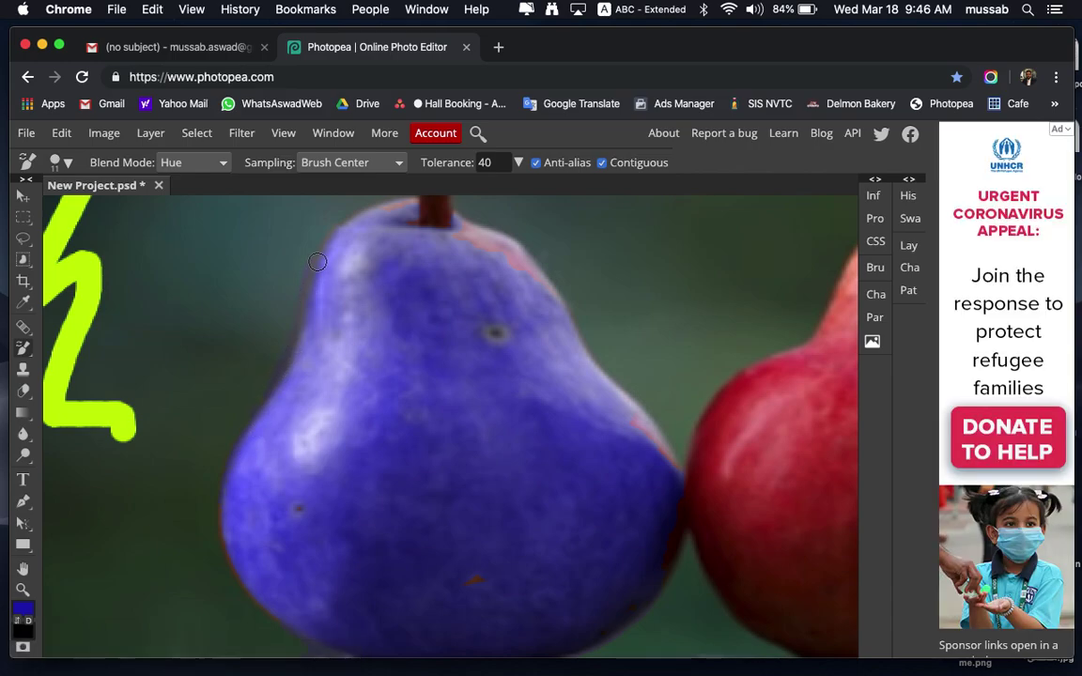
mouse_move(318, 262)
left_mouse_down()
mouse_move(407, 200)
mouse_move(499, 254)
mouse_move(488, 241)
mouse_move(511, 249)
mouse_move(522, 270)
mouse_move(479, 248)
mouse_move(526, 313)
mouse_move(639, 425)
mouse_move(671, 516)
mouse_move(662, 561)
mouse_move(509, 654)
left_mouse_up()
left_click(23, 588)
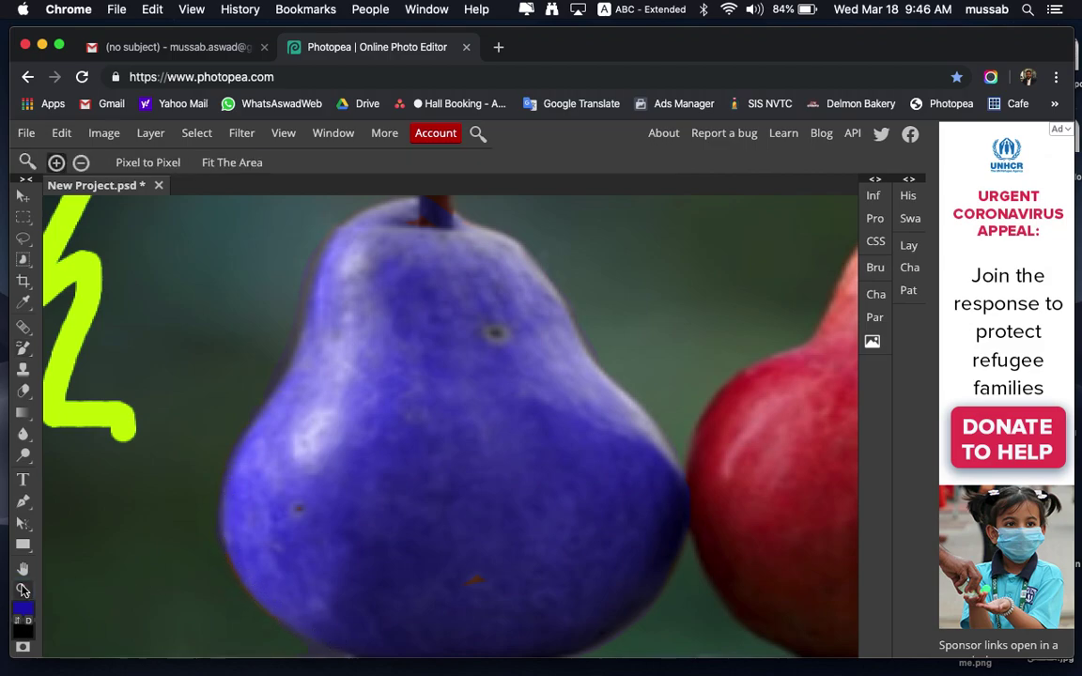
left_click(131, 535, "alt")
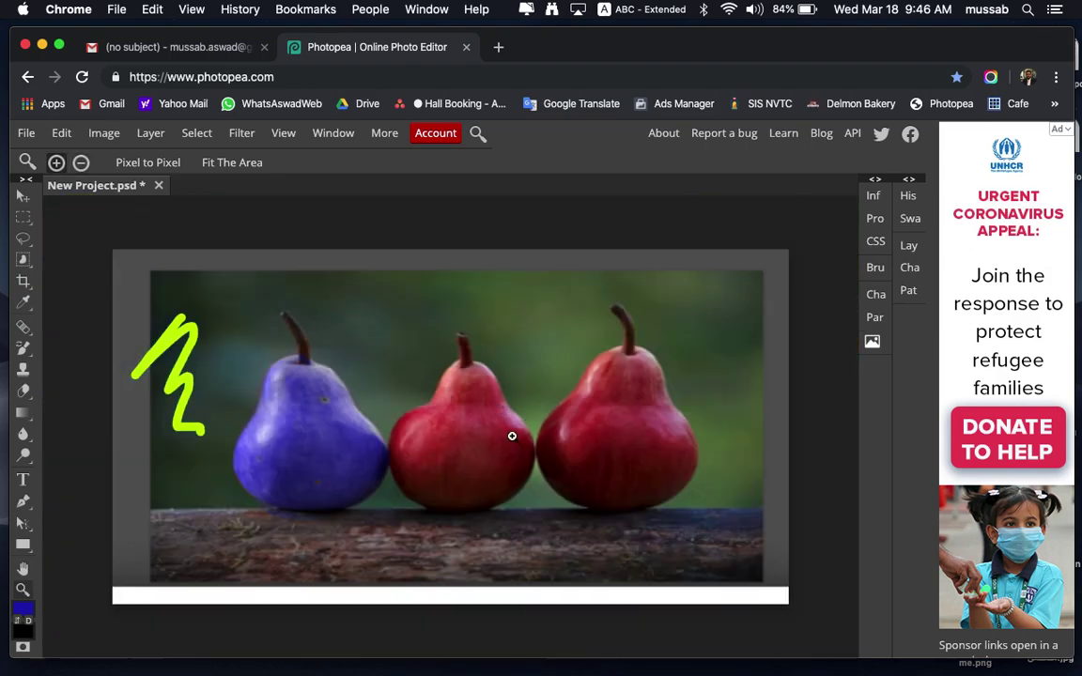
Set the foreground colour to a bright, saturated yellow.
left_click(23, 607)
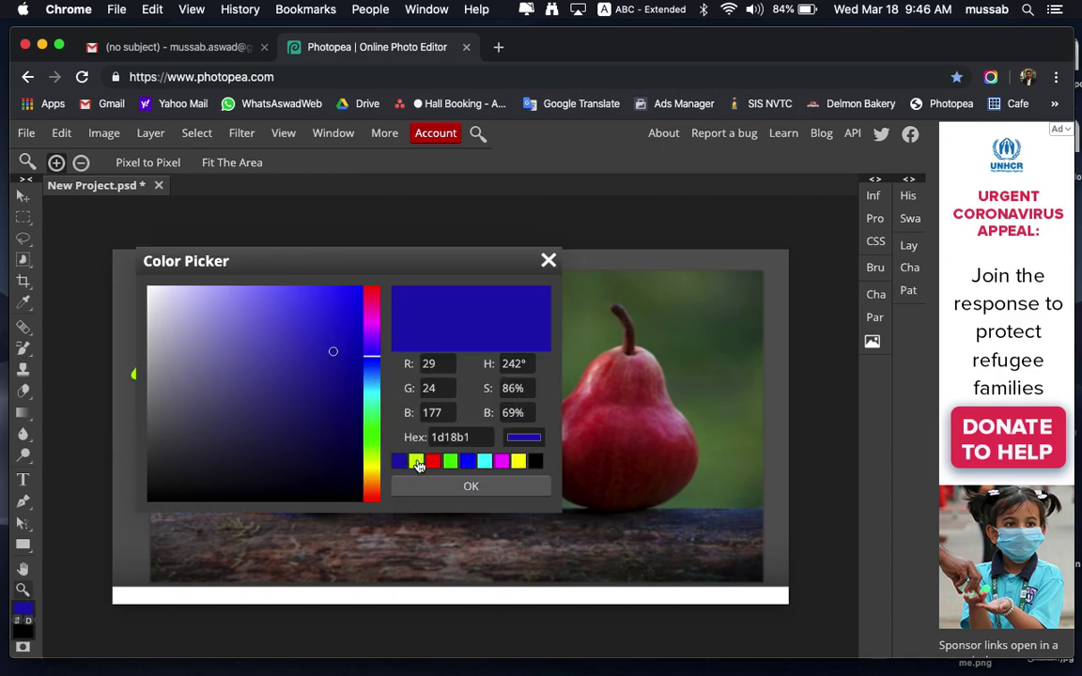
left_click(371, 470)
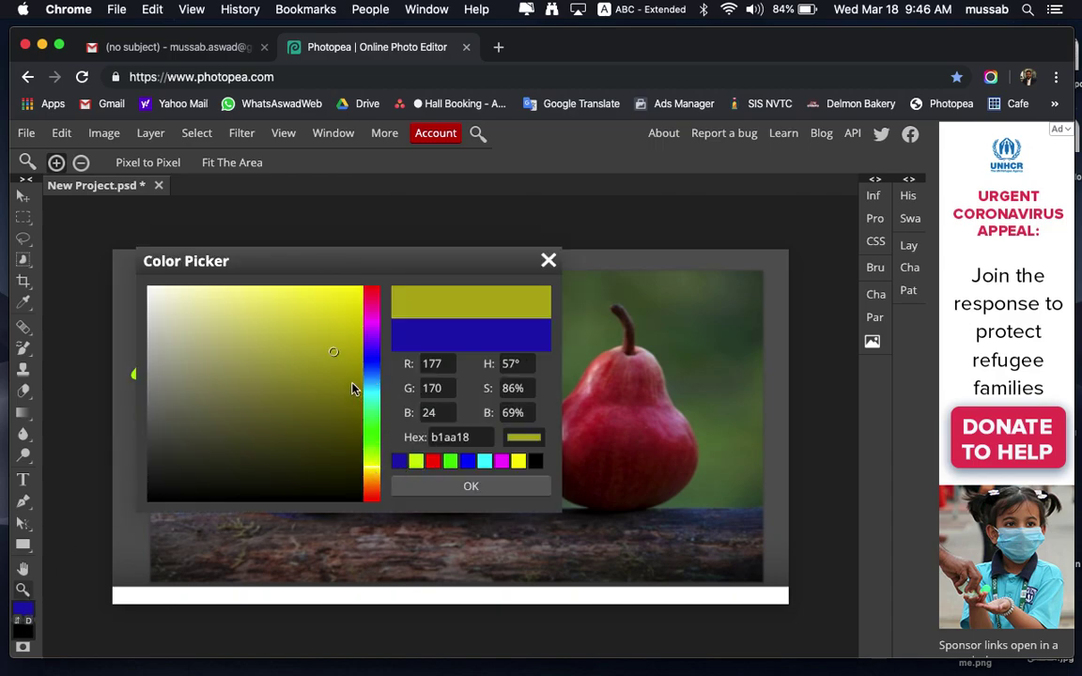
left_click_drag(334, 354, 349, 316)
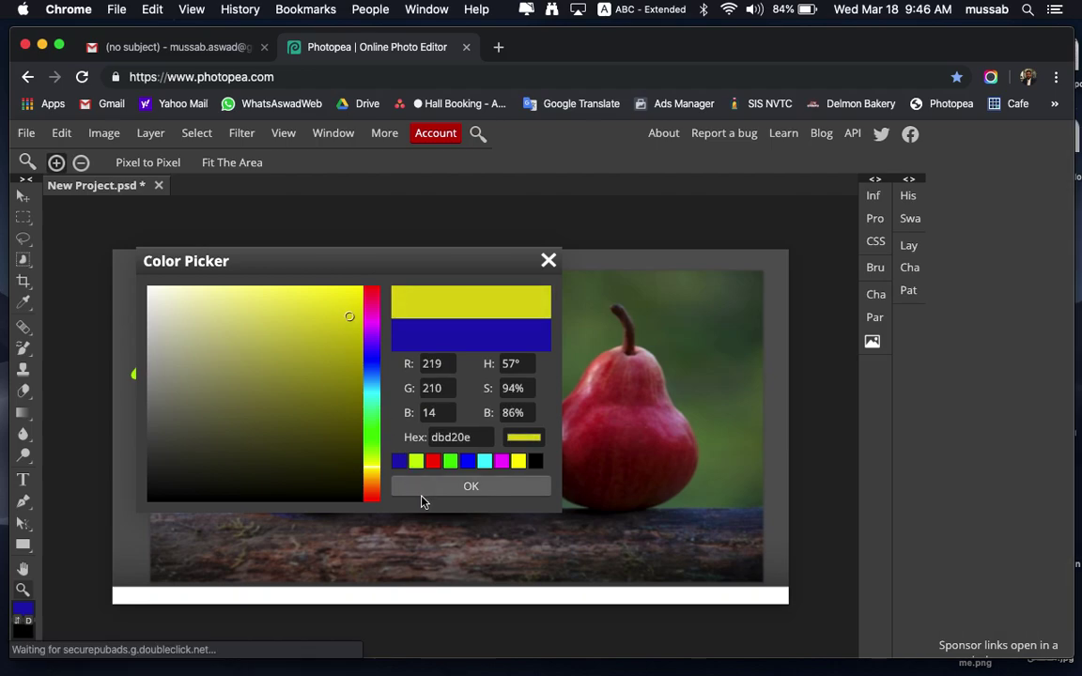
left_click(421, 488)
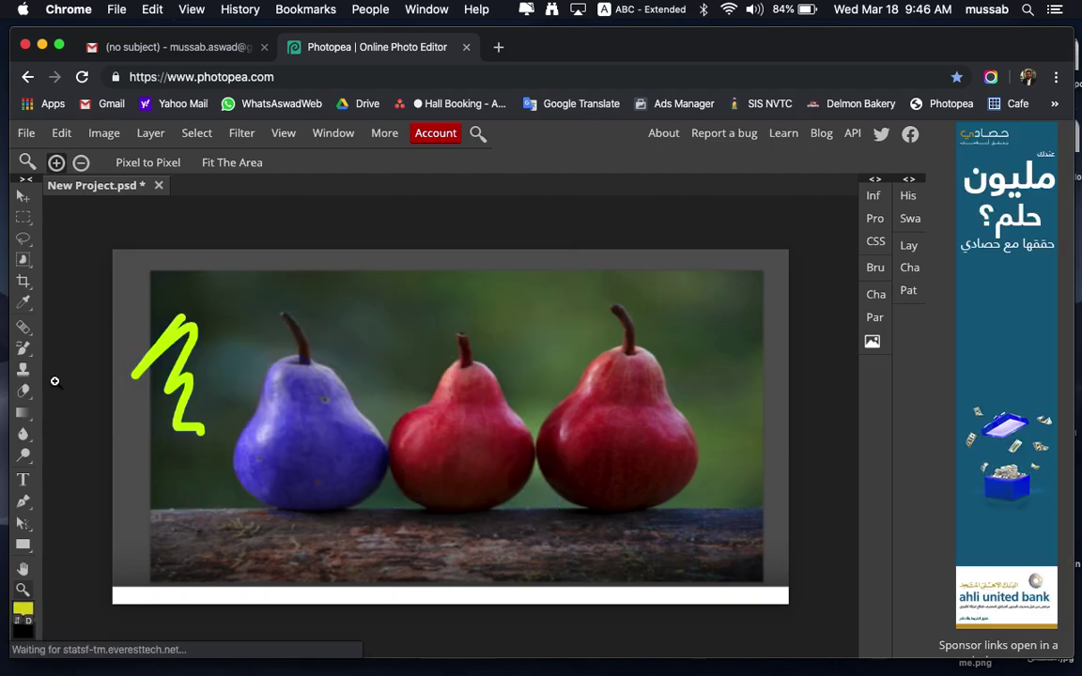
With an enlarged Color Replacement brush, recolour the middle pear yellow-green.
left_click(23, 348)
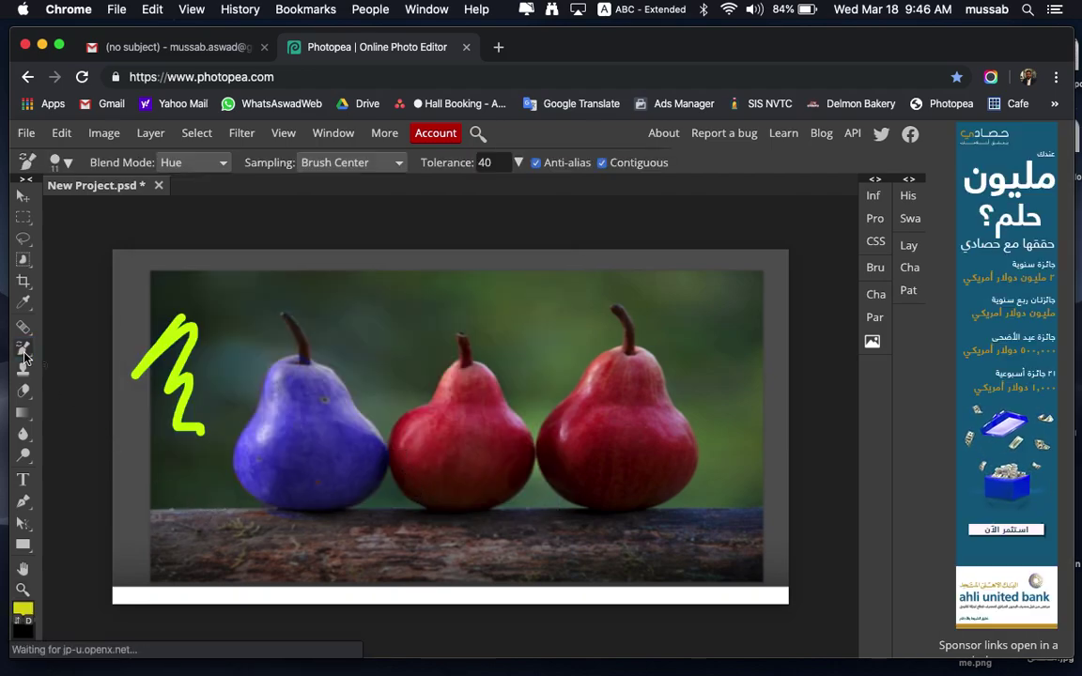
left_click(61, 163)
left_click_drag(92, 210, 128, 214)
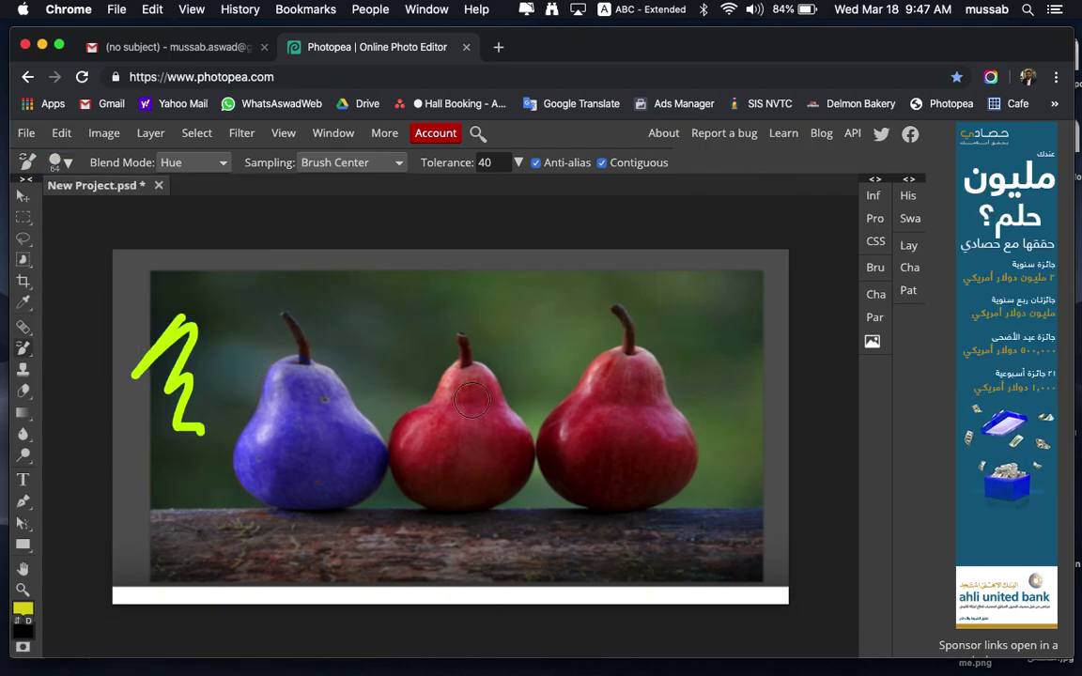
mouse_move(471, 401)
left_mouse_down()
mouse_move(501, 433)
mouse_move(427, 420)
mouse_move(476, 491)
mouse_move(512, 434)
left_mouse_up()
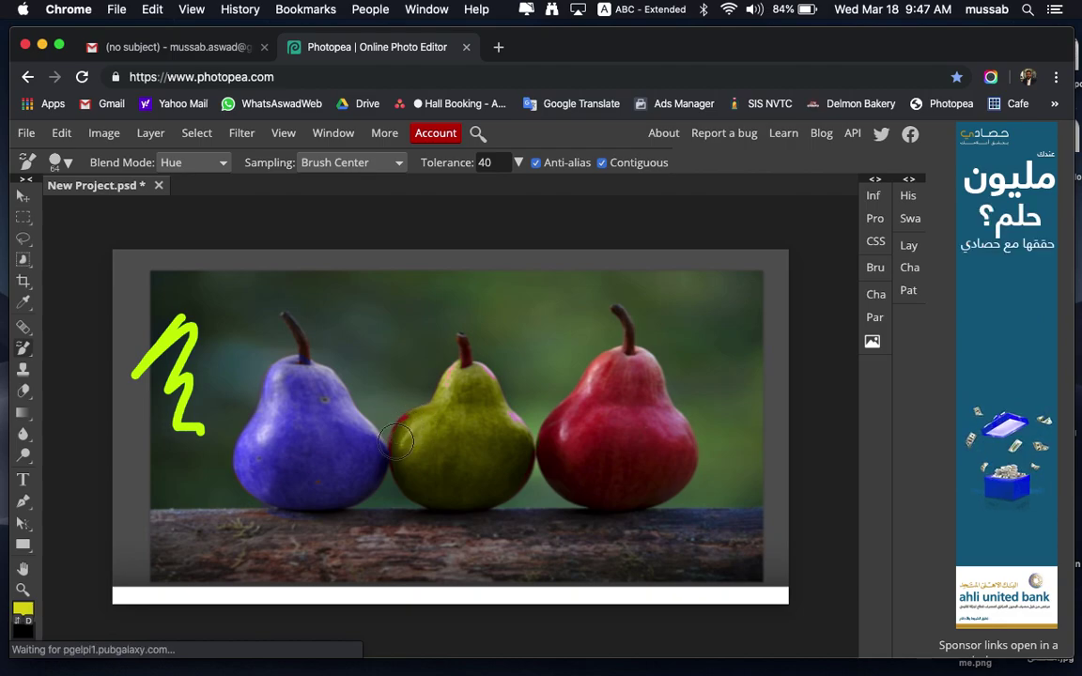
Drag the brush Size slider in the preset popup down to 11 px.
left_click(62, 163)
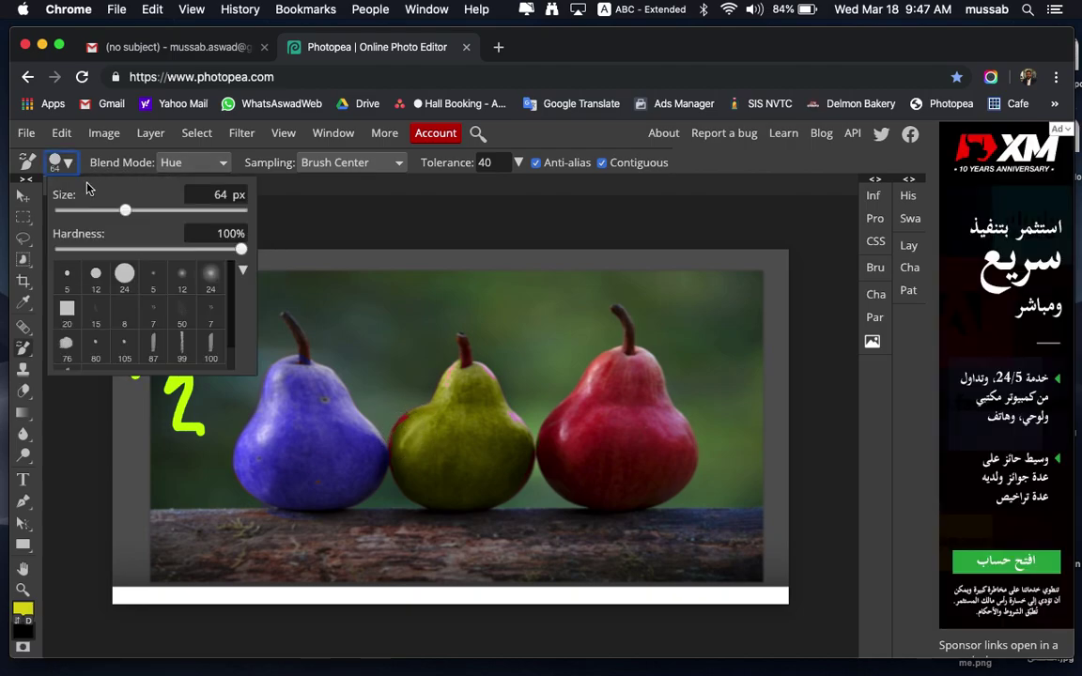
left_click_drag(125, 209, 93, 209)
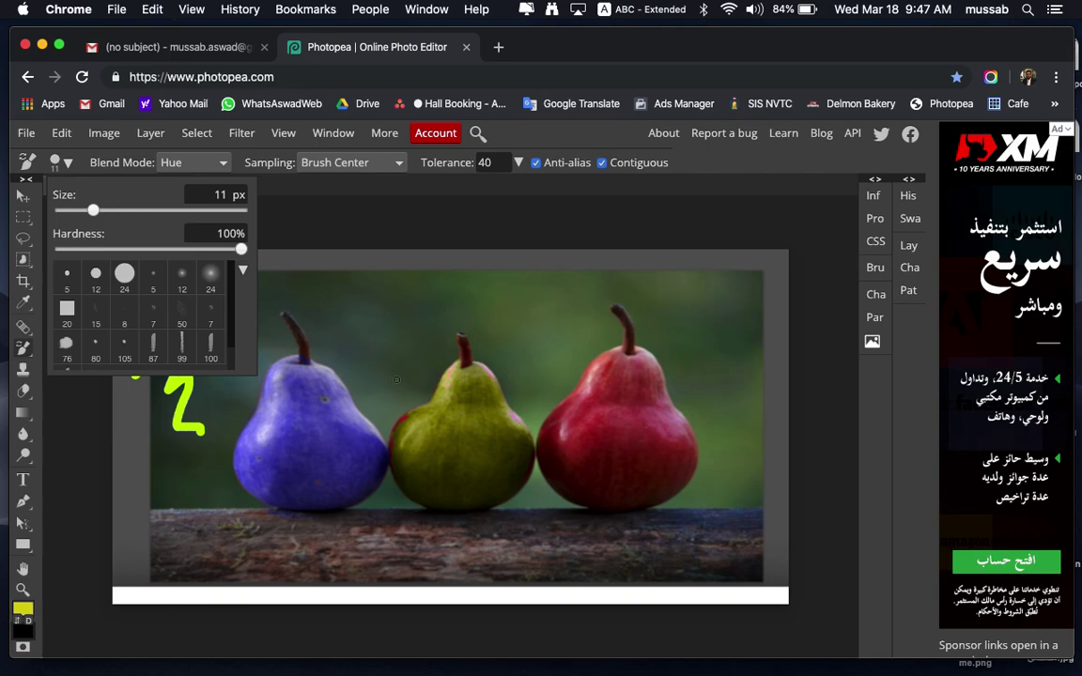
left_click(414, 412)
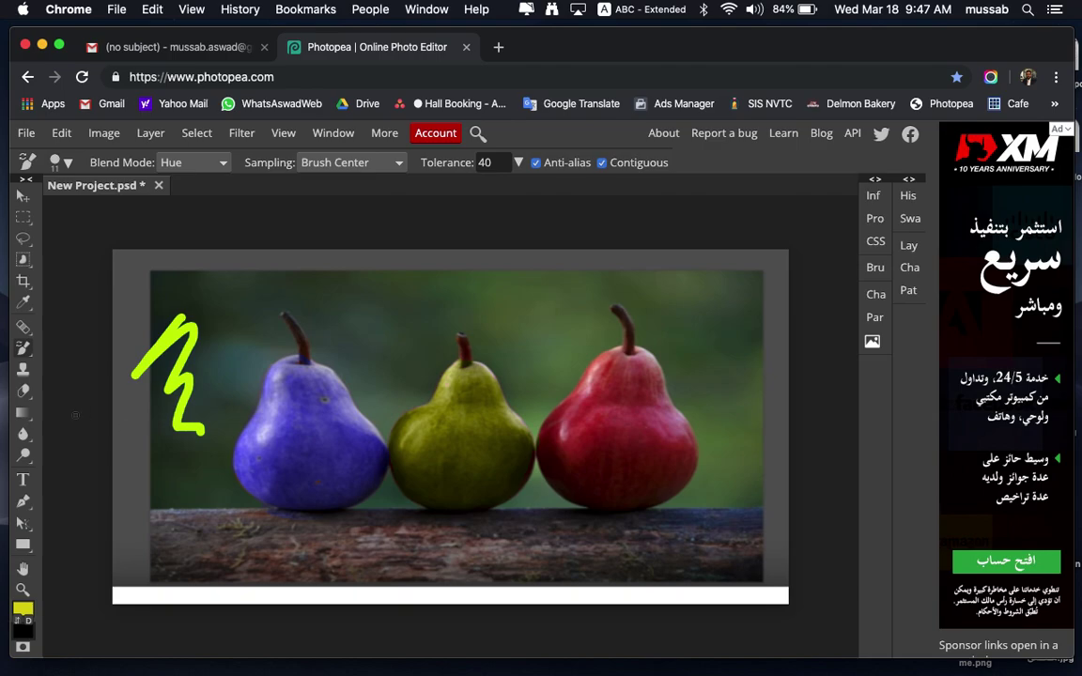
Open the brush tool flyout listing Brush, Pencil and Color Replacement.
right_click(23, 348)
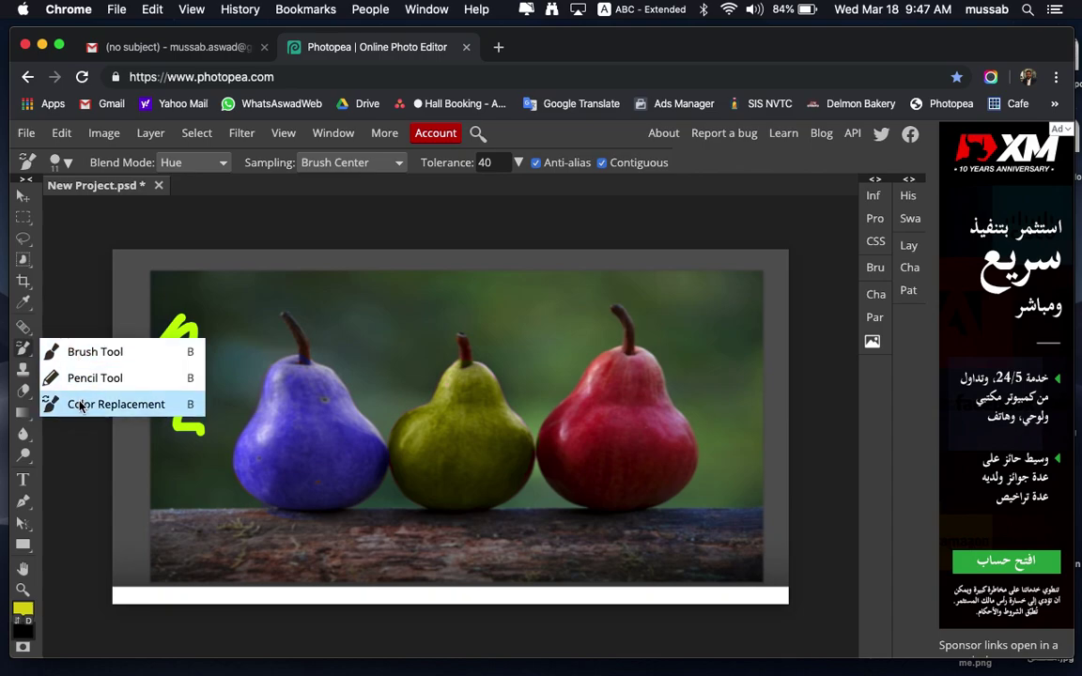